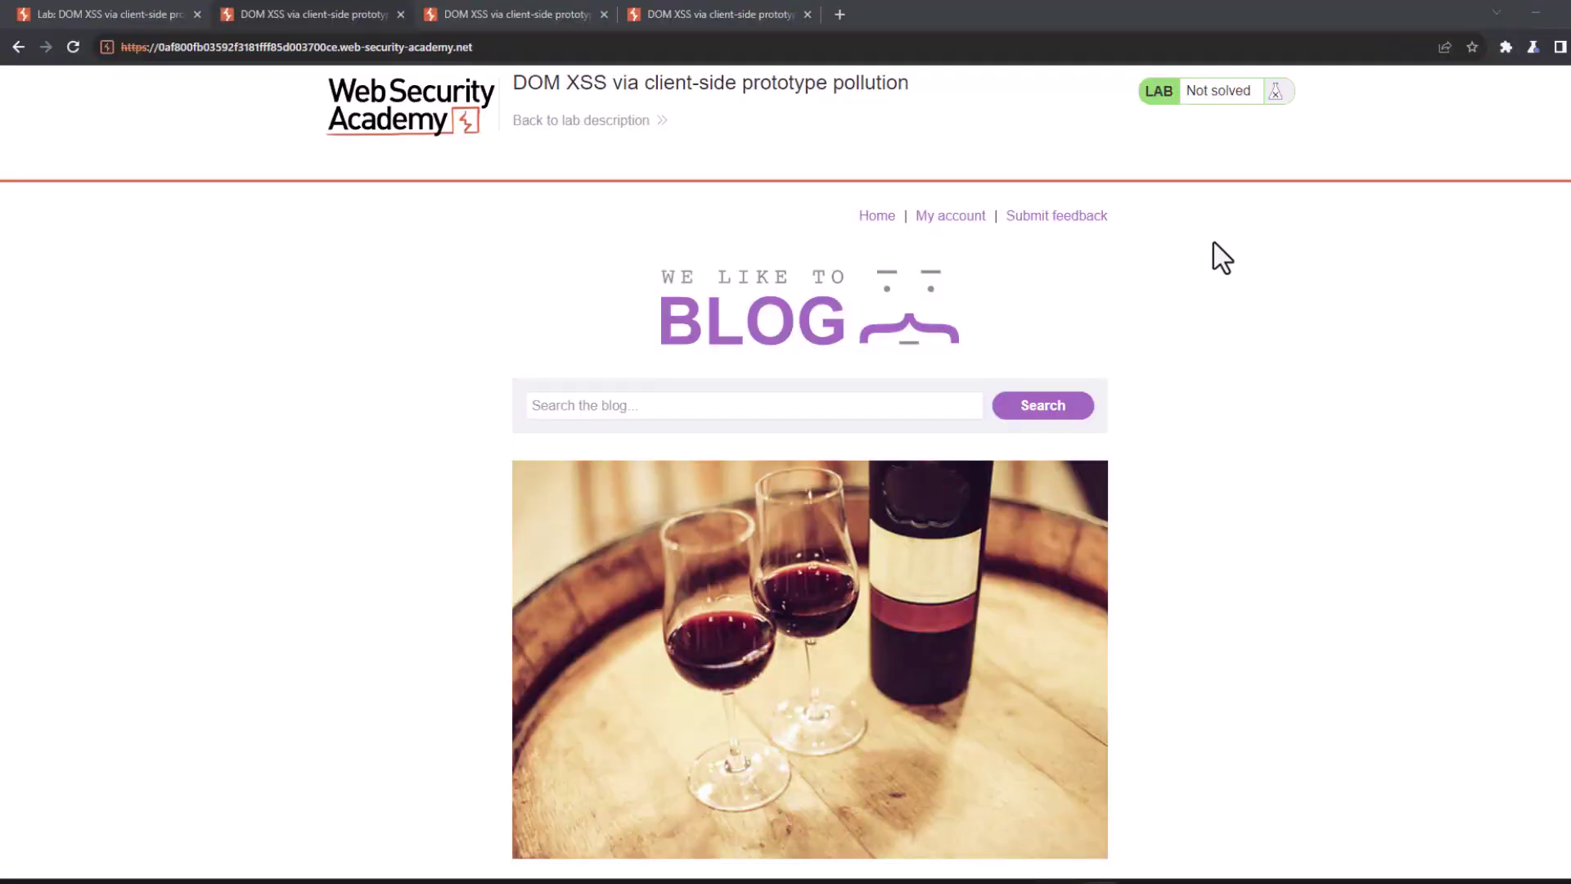
Switch on DOM Invader with the Prototype pollution attack type enabled, then reload the browser.
left_click(1505, 49)
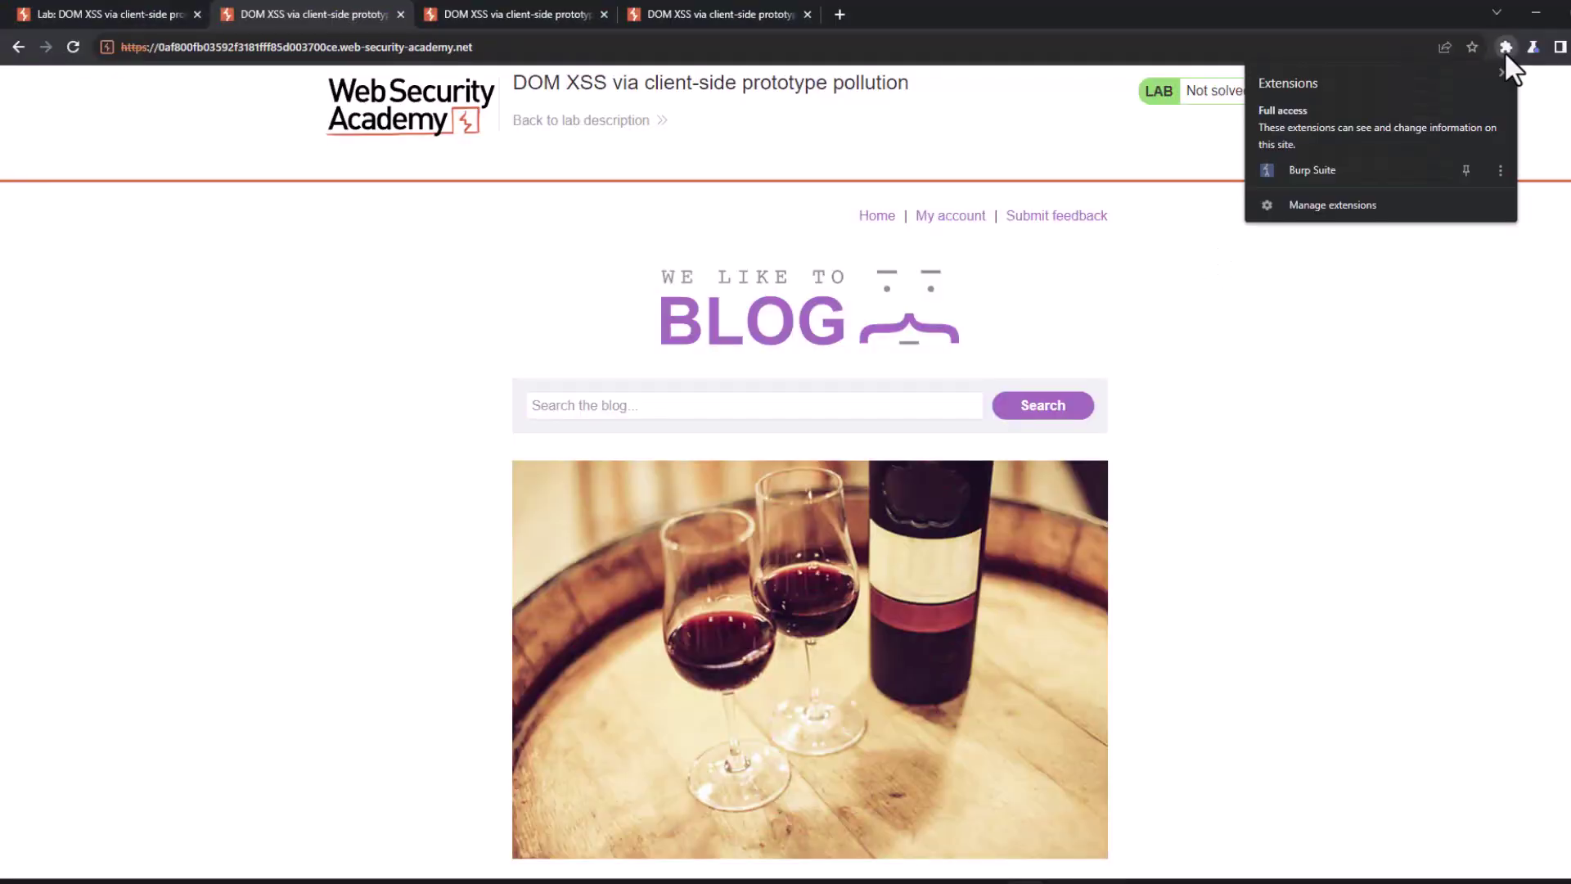
left_click(1293, 169)
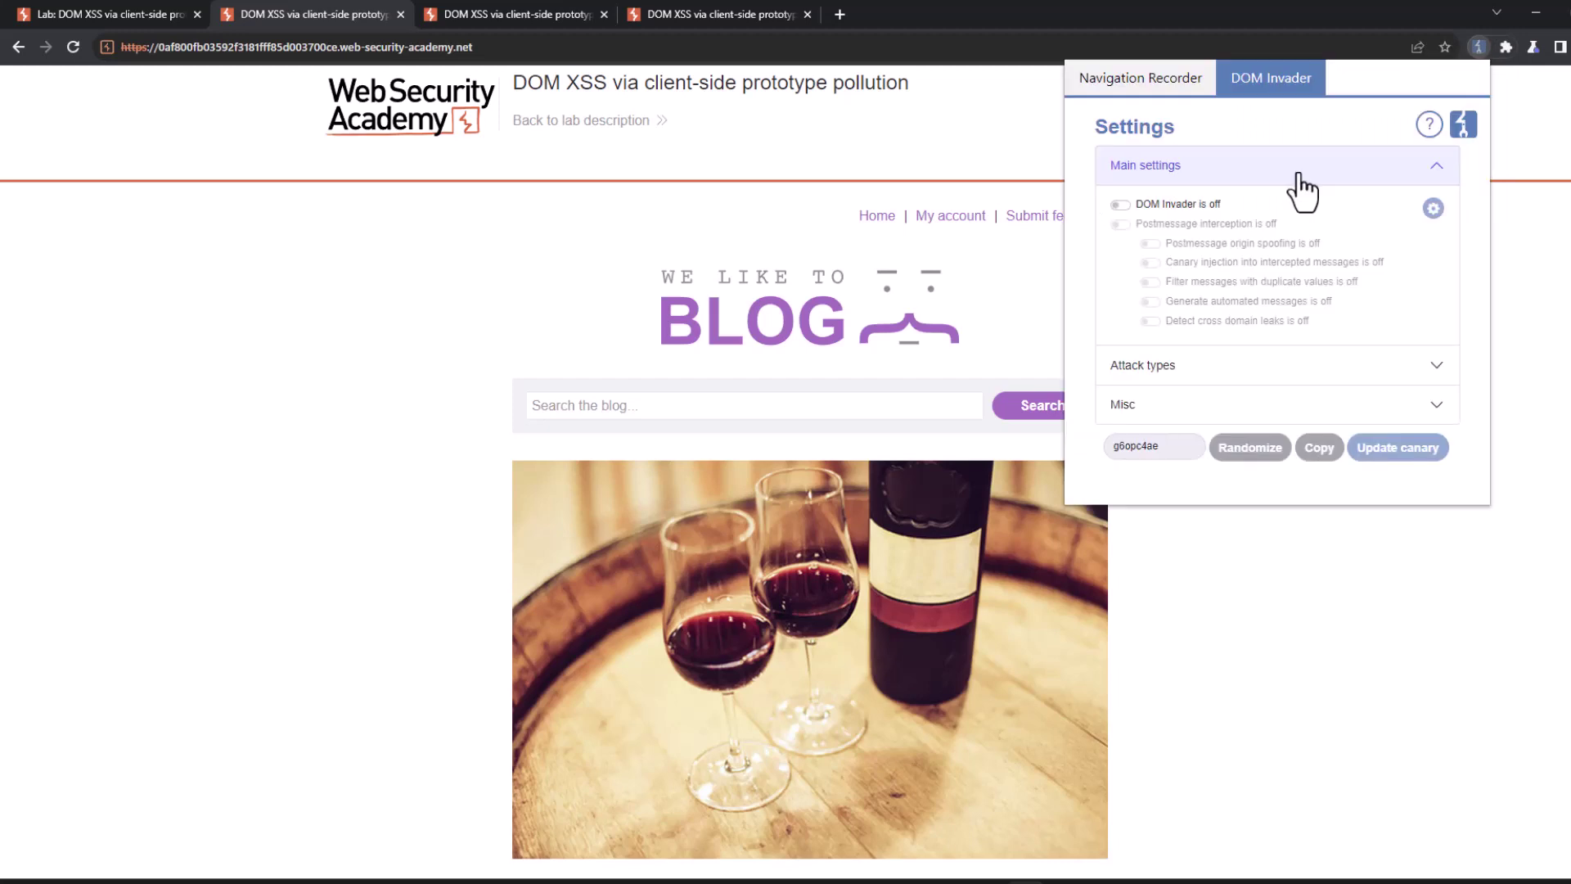
left_click(1118, 206)
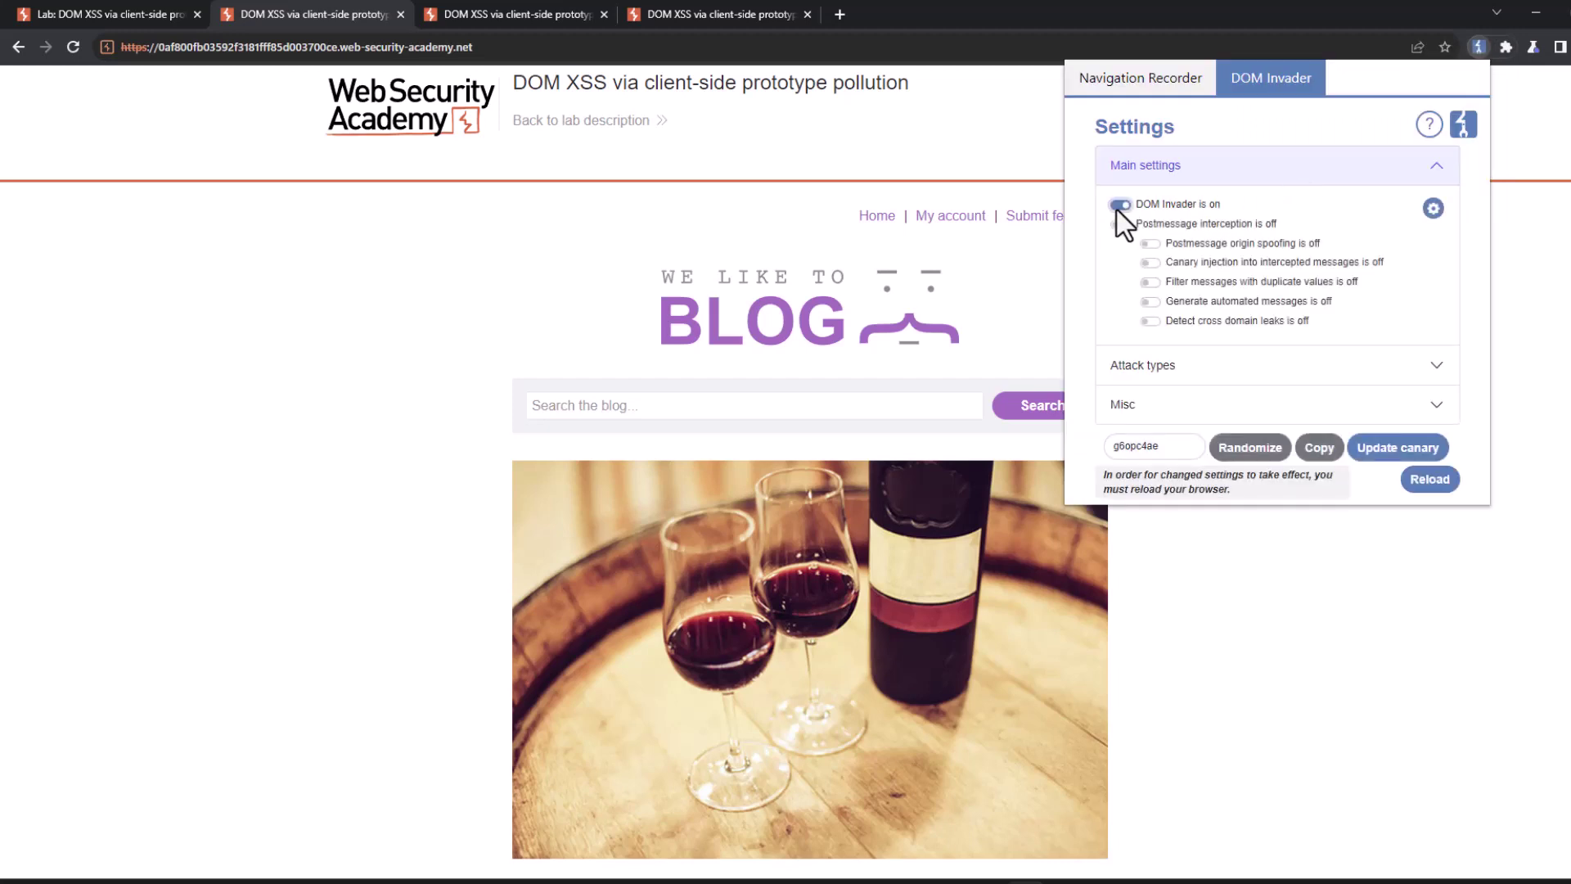
left_click(1189, 368)
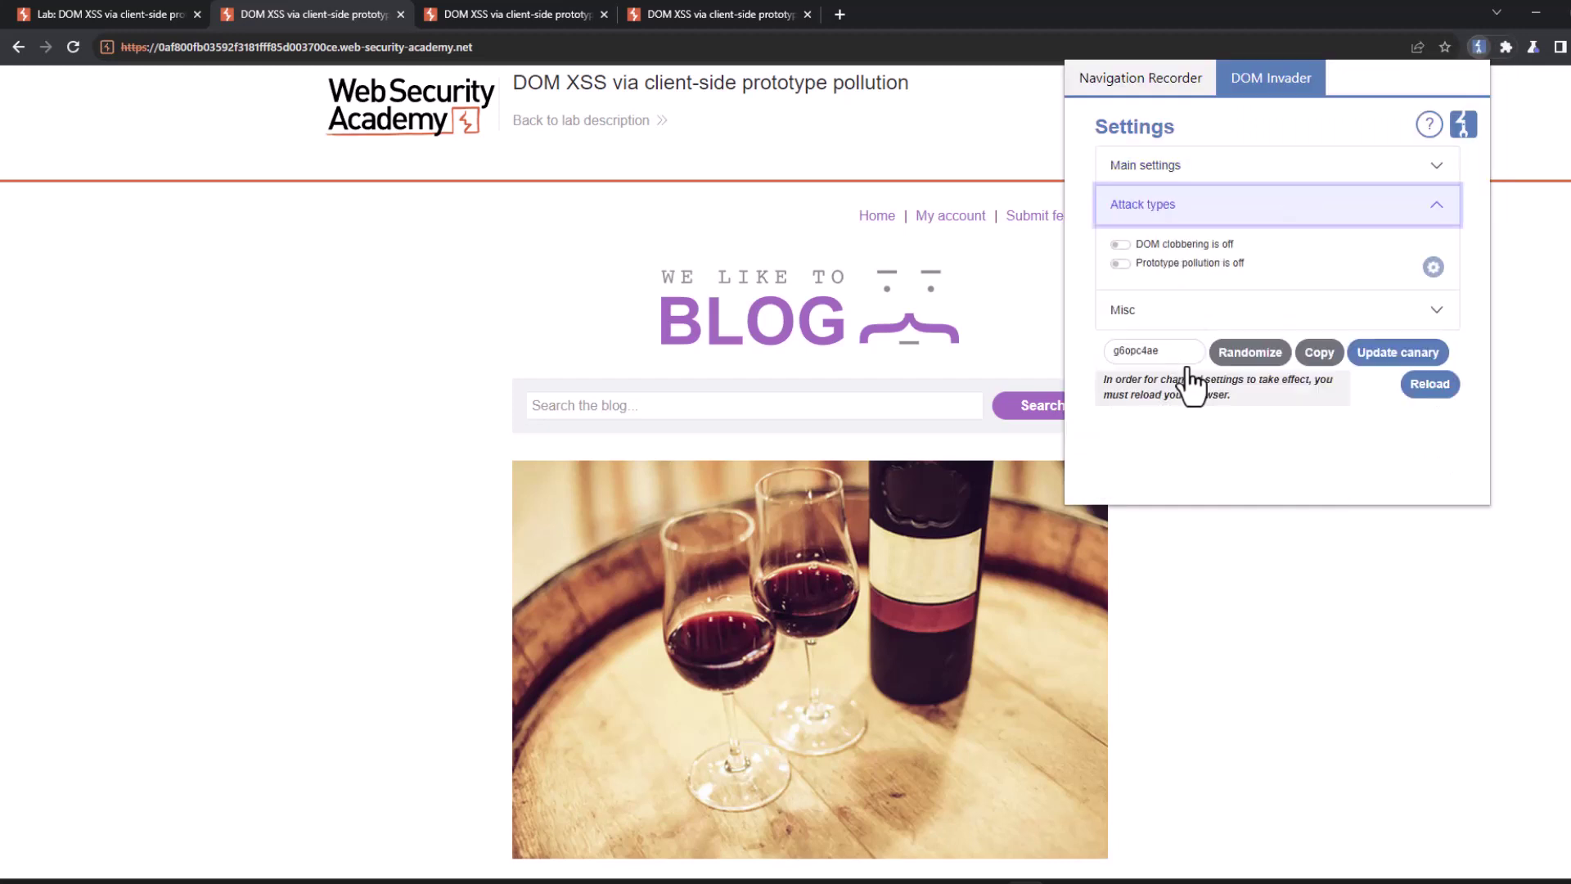
left_click(1119, 264)
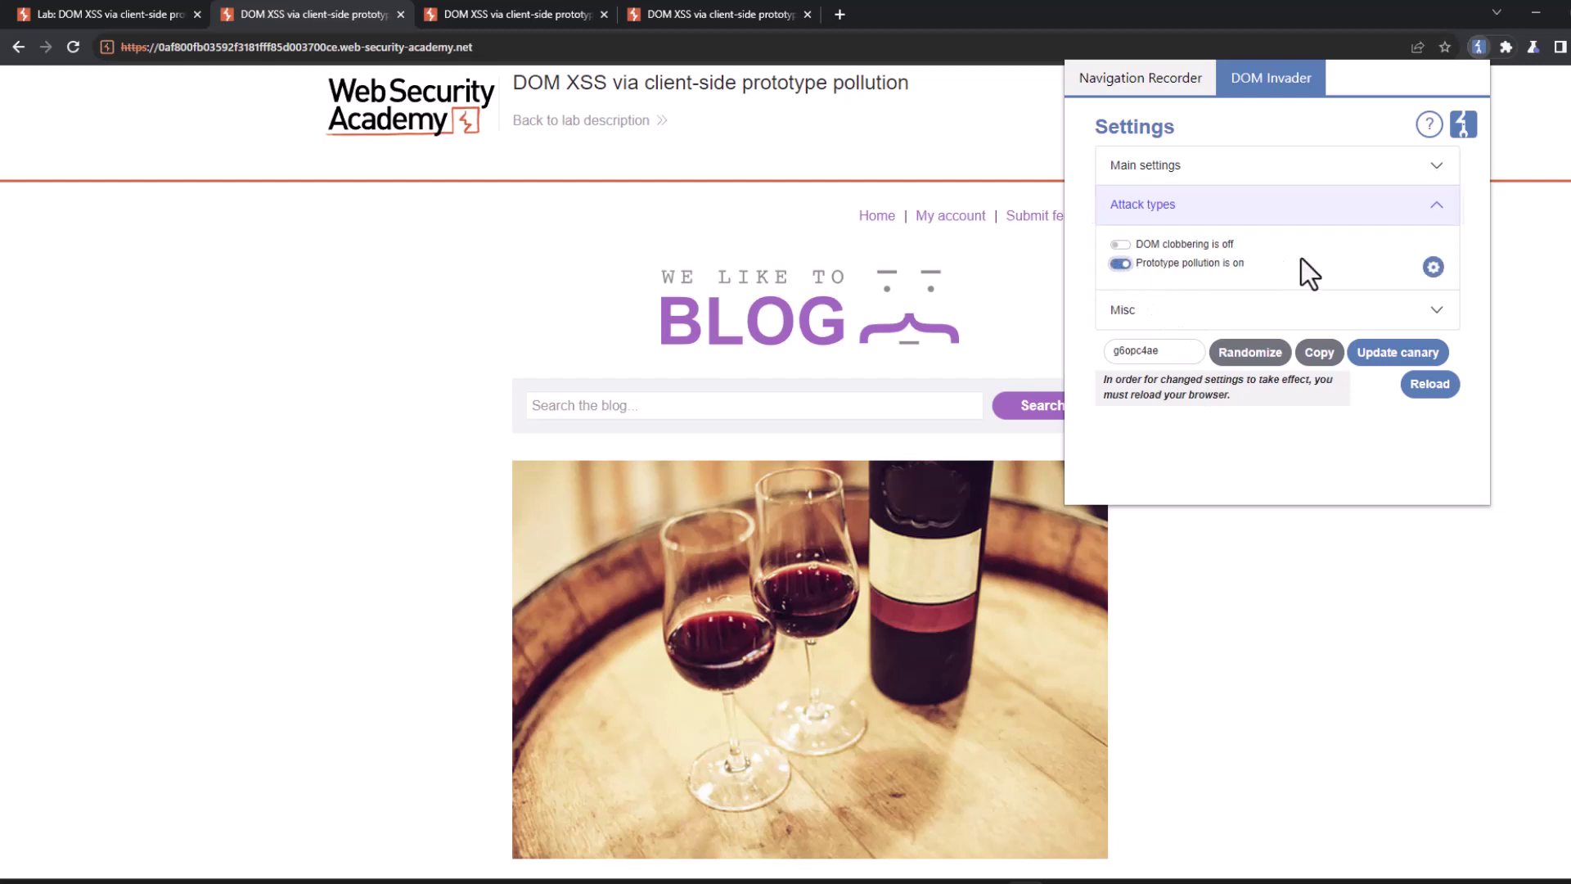
left_click(1430, 384)
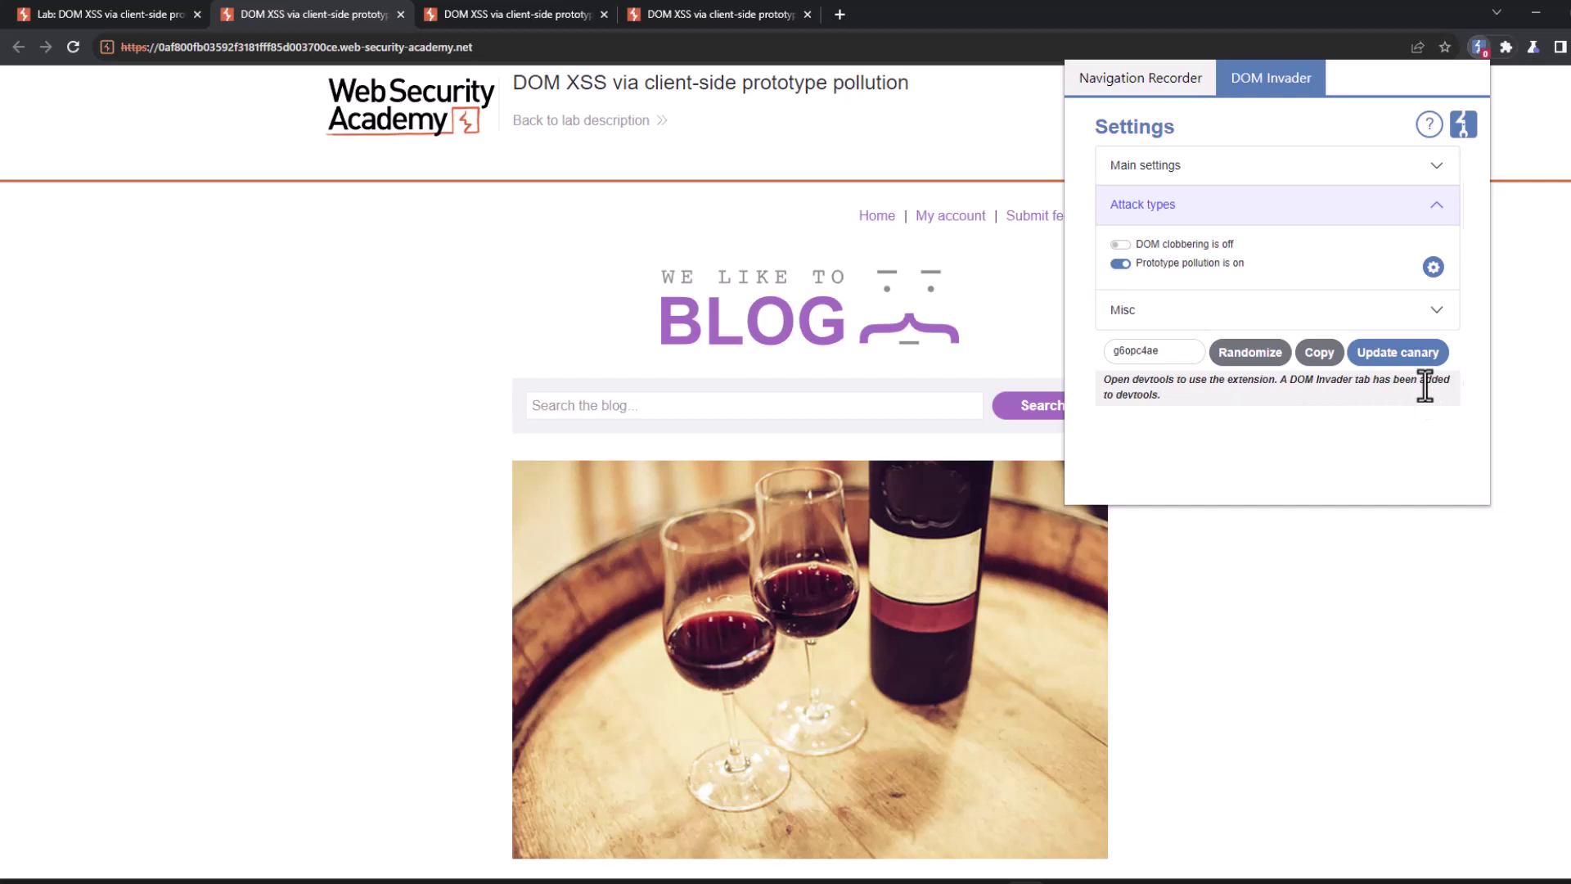
In DevTools' DOM Invader tab, scan the __proto__ source for gadgets, revealing one script.src sink.
right_click(1271, 567)
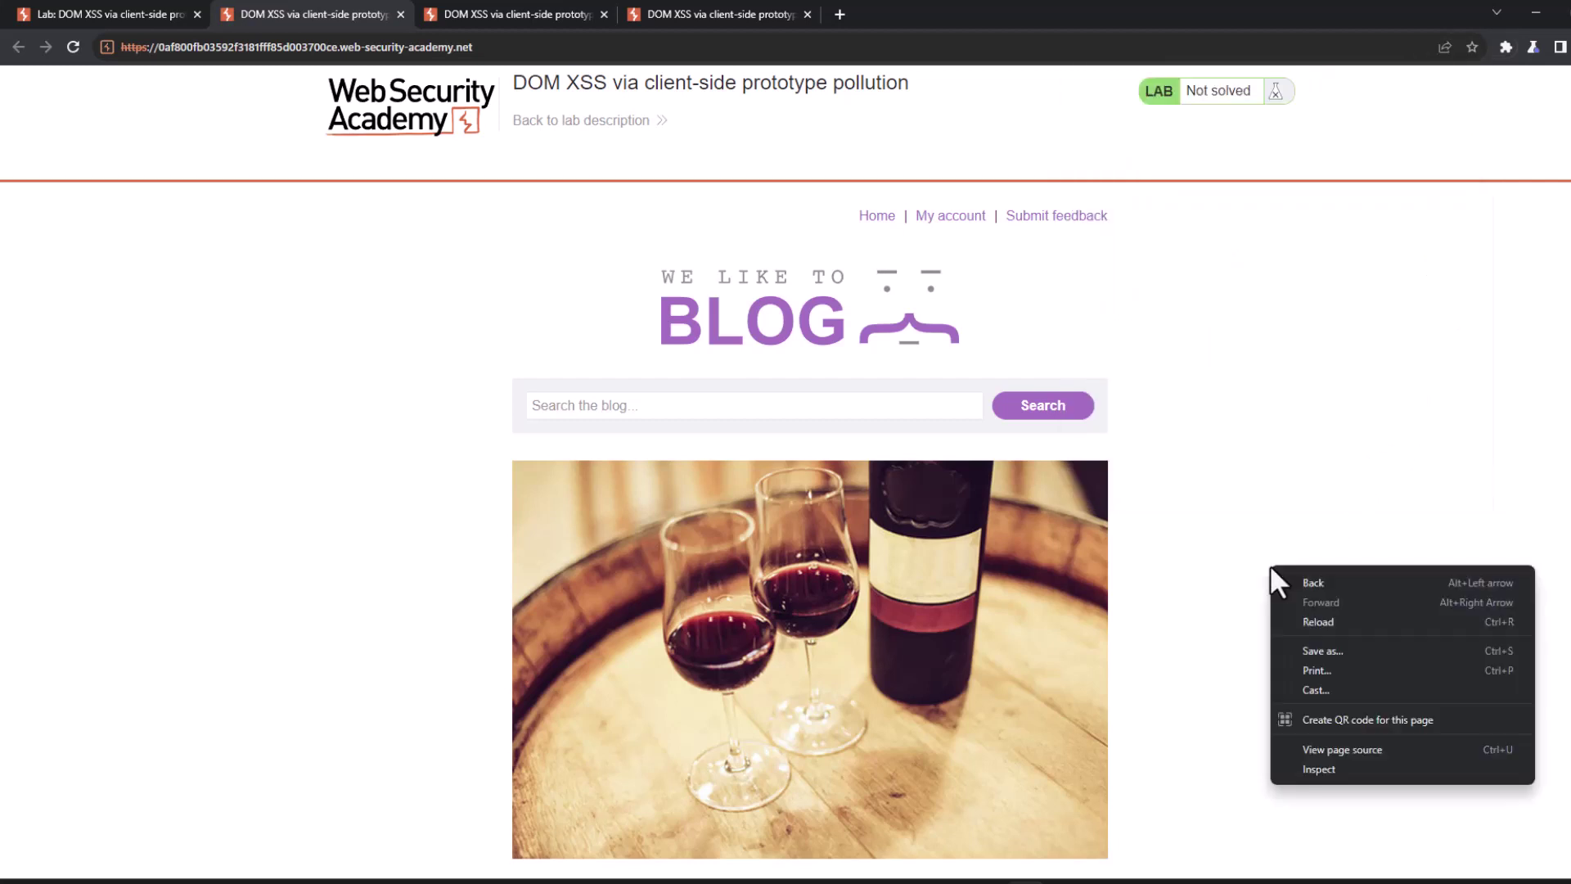
left_click(1301, 770)
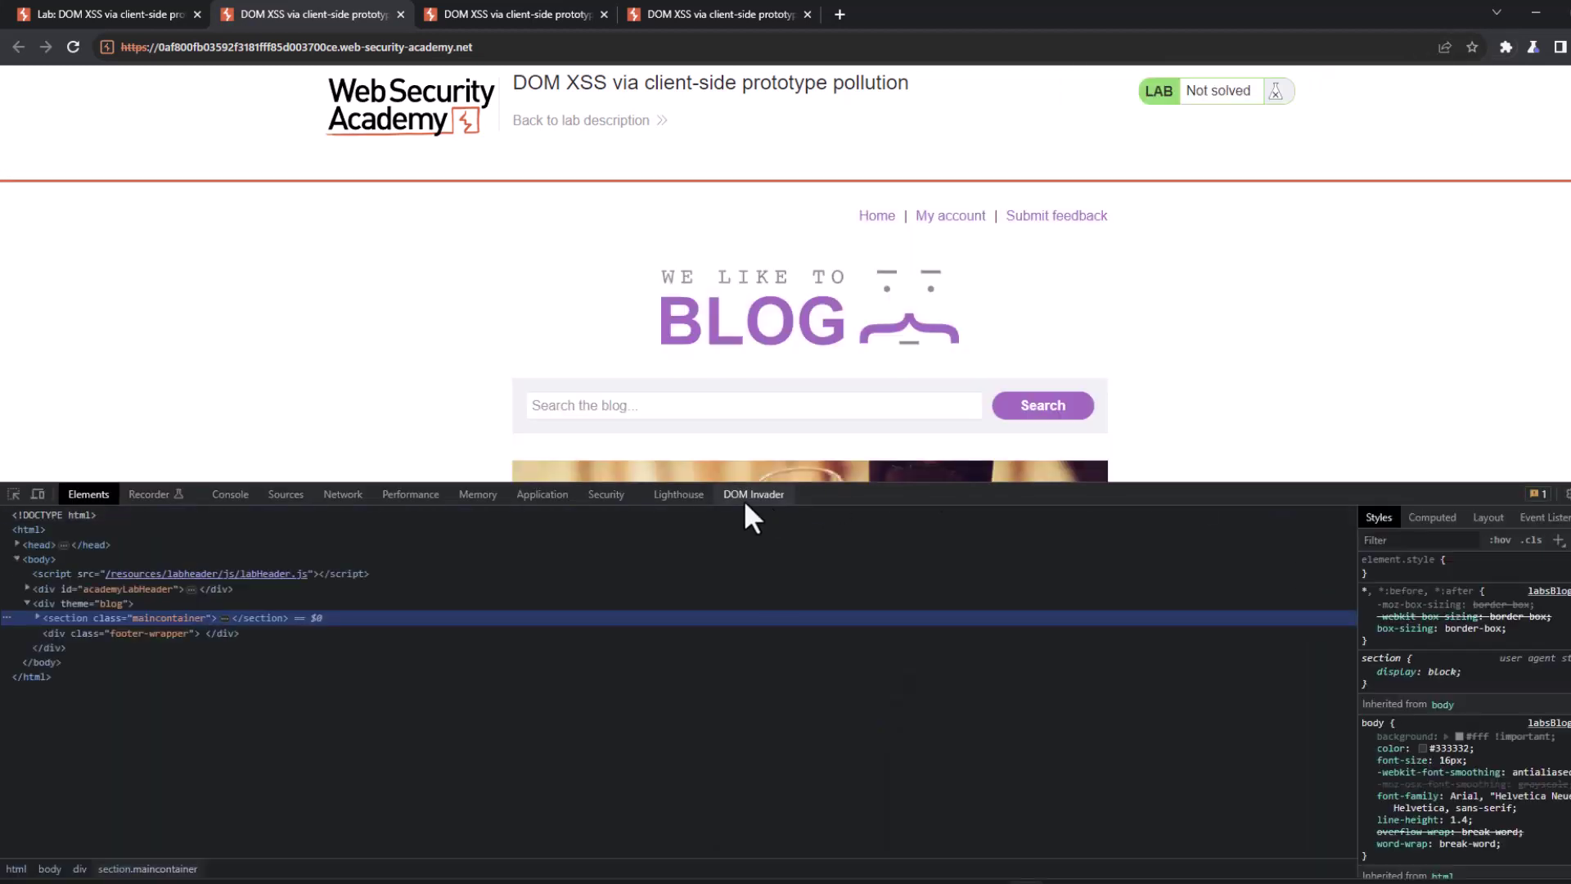
left_click(751, 494)
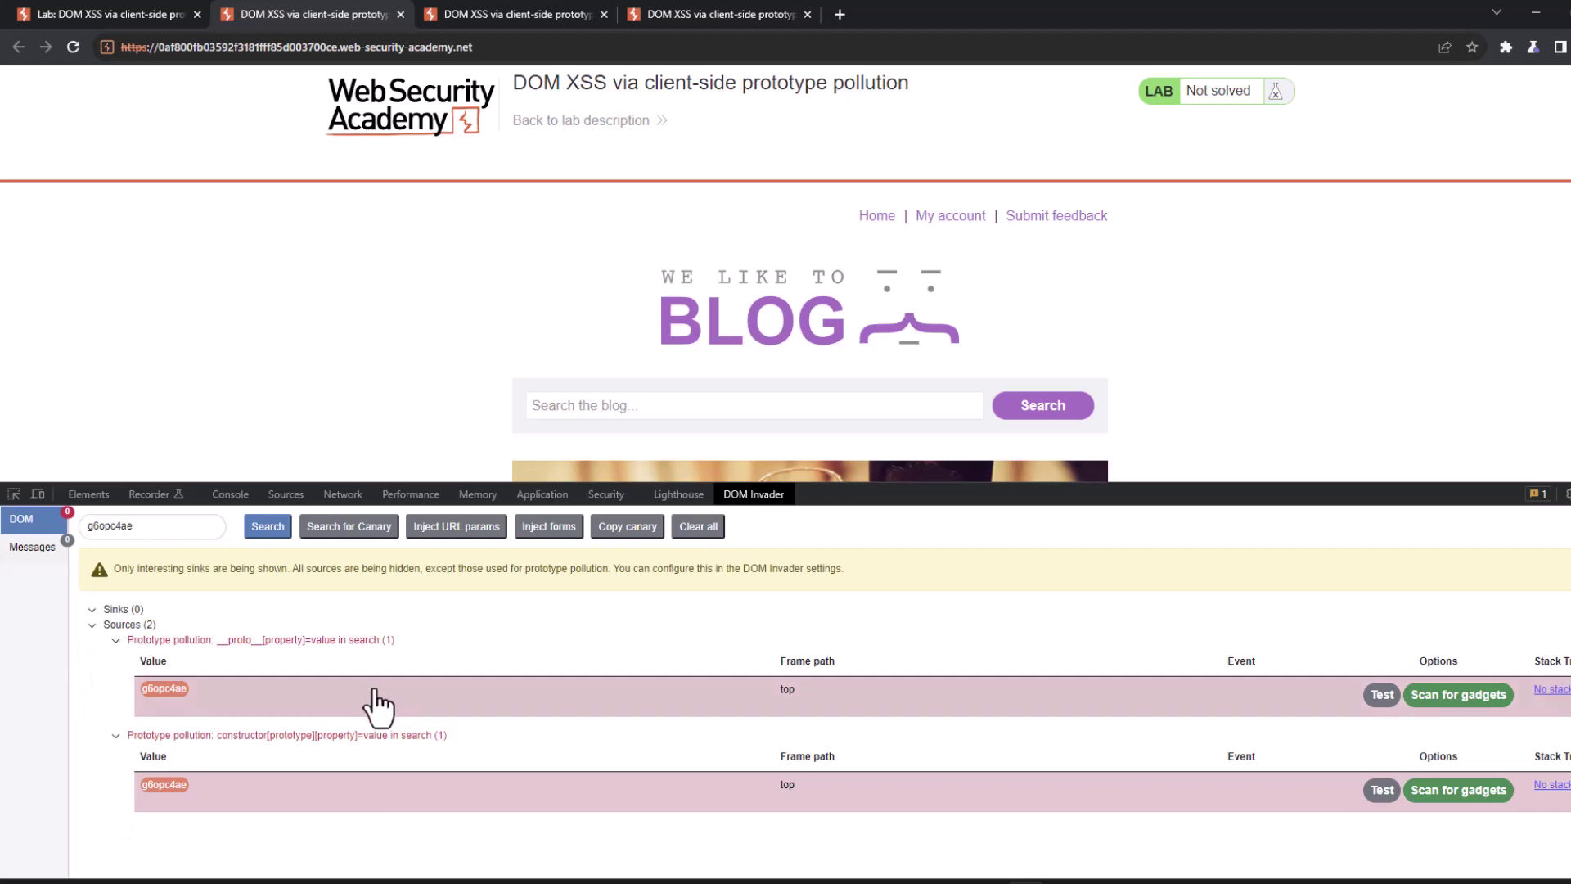
left_click(1470, 711)
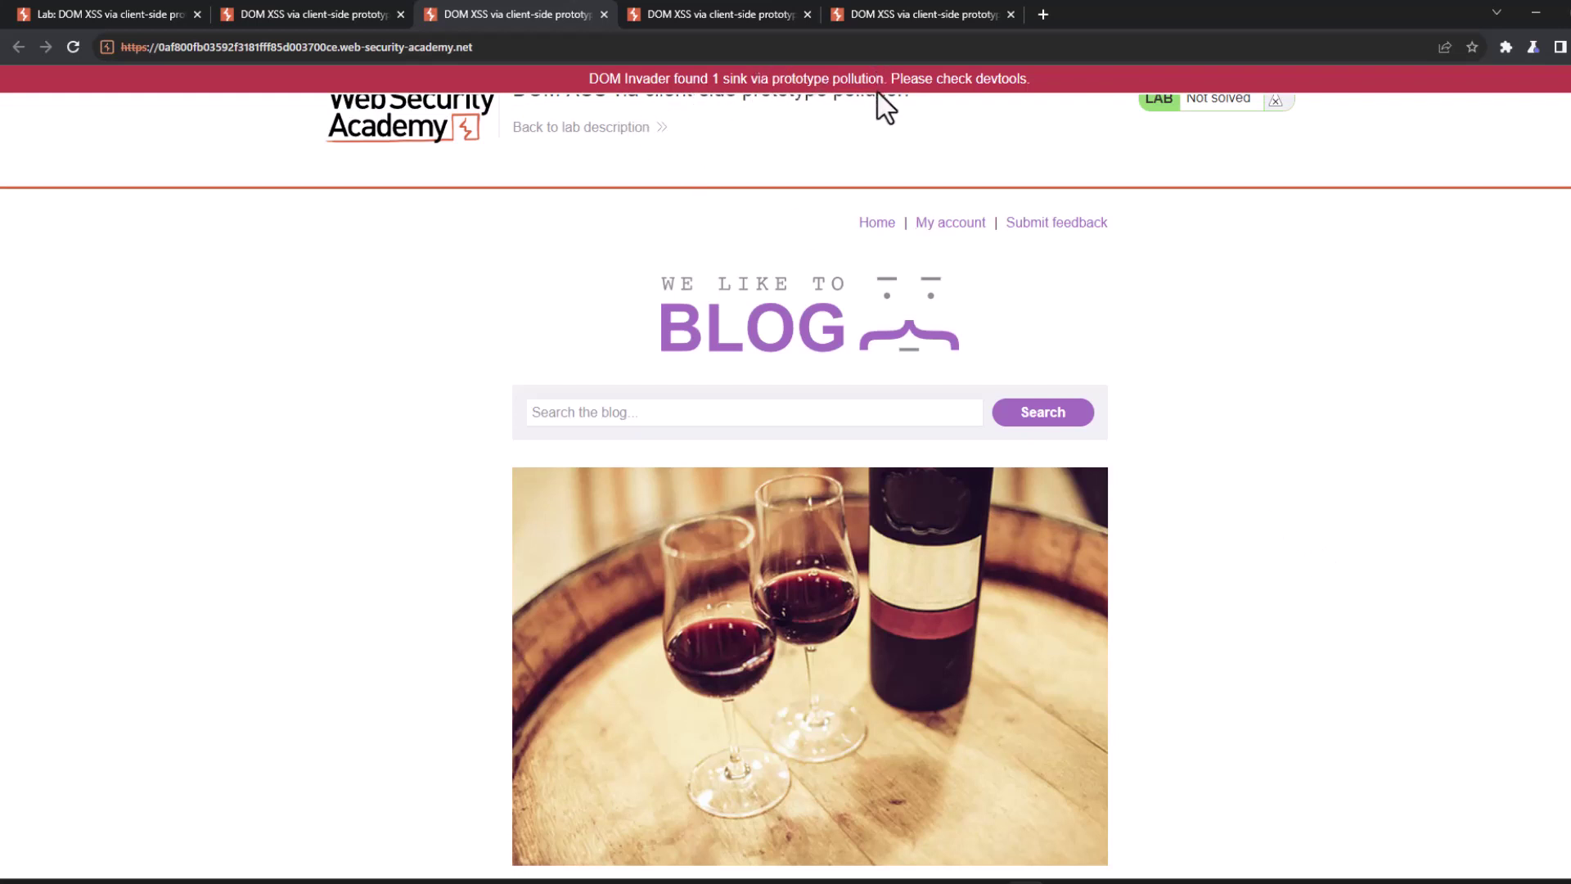
Reopen DOM Invader in DevTools and view the stack trace for the script.src sink.
right_click(1231, 338)
left_click(1277, 538)
left_click(752, 496)
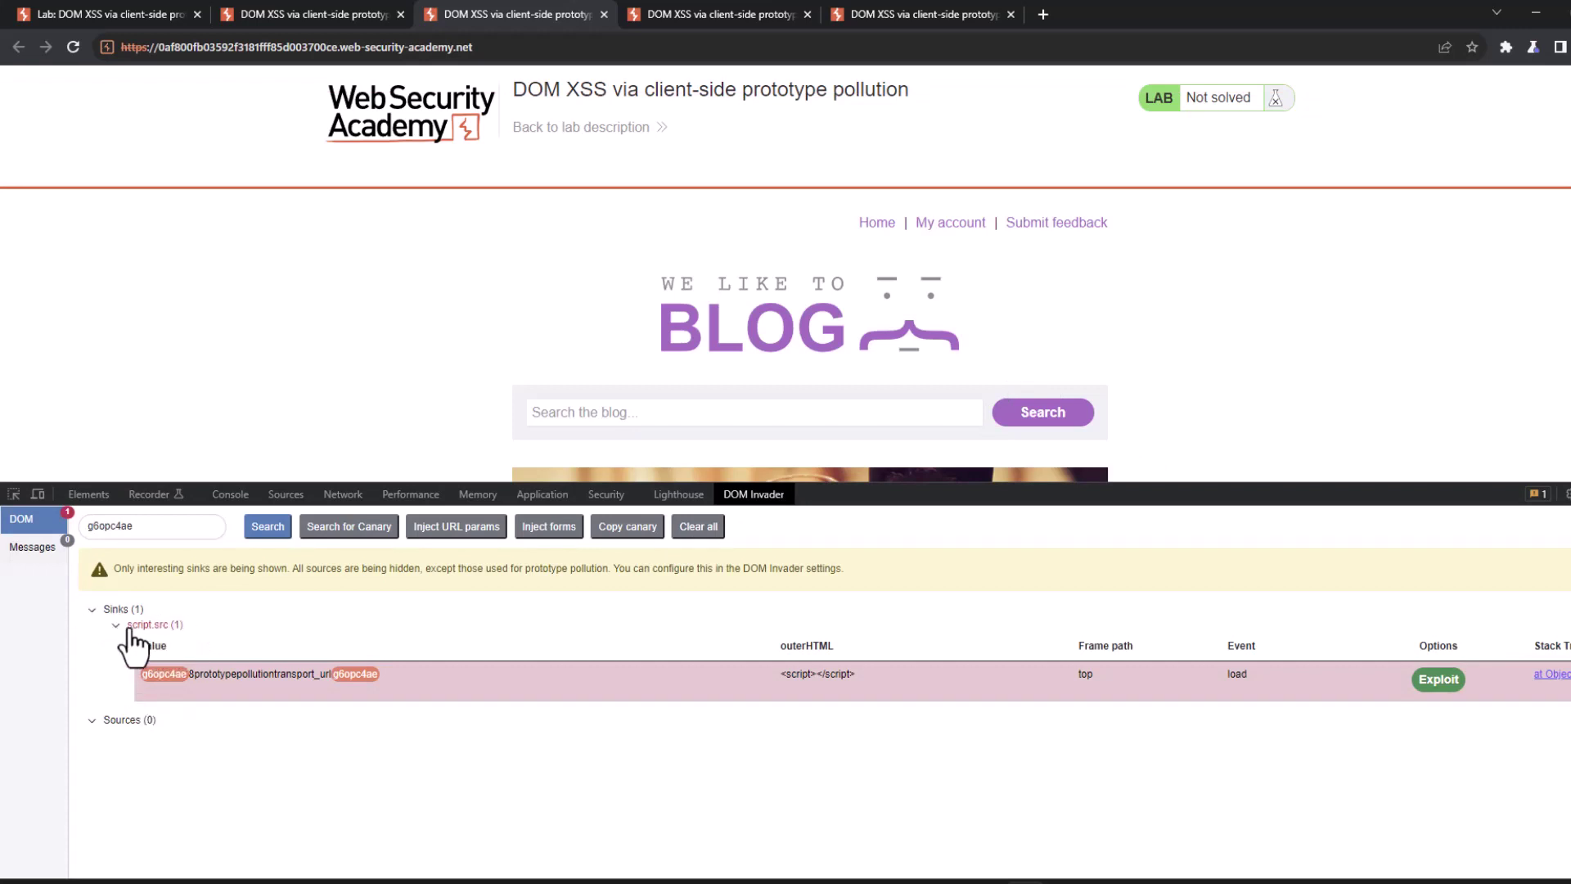
left_click(1544, 677)
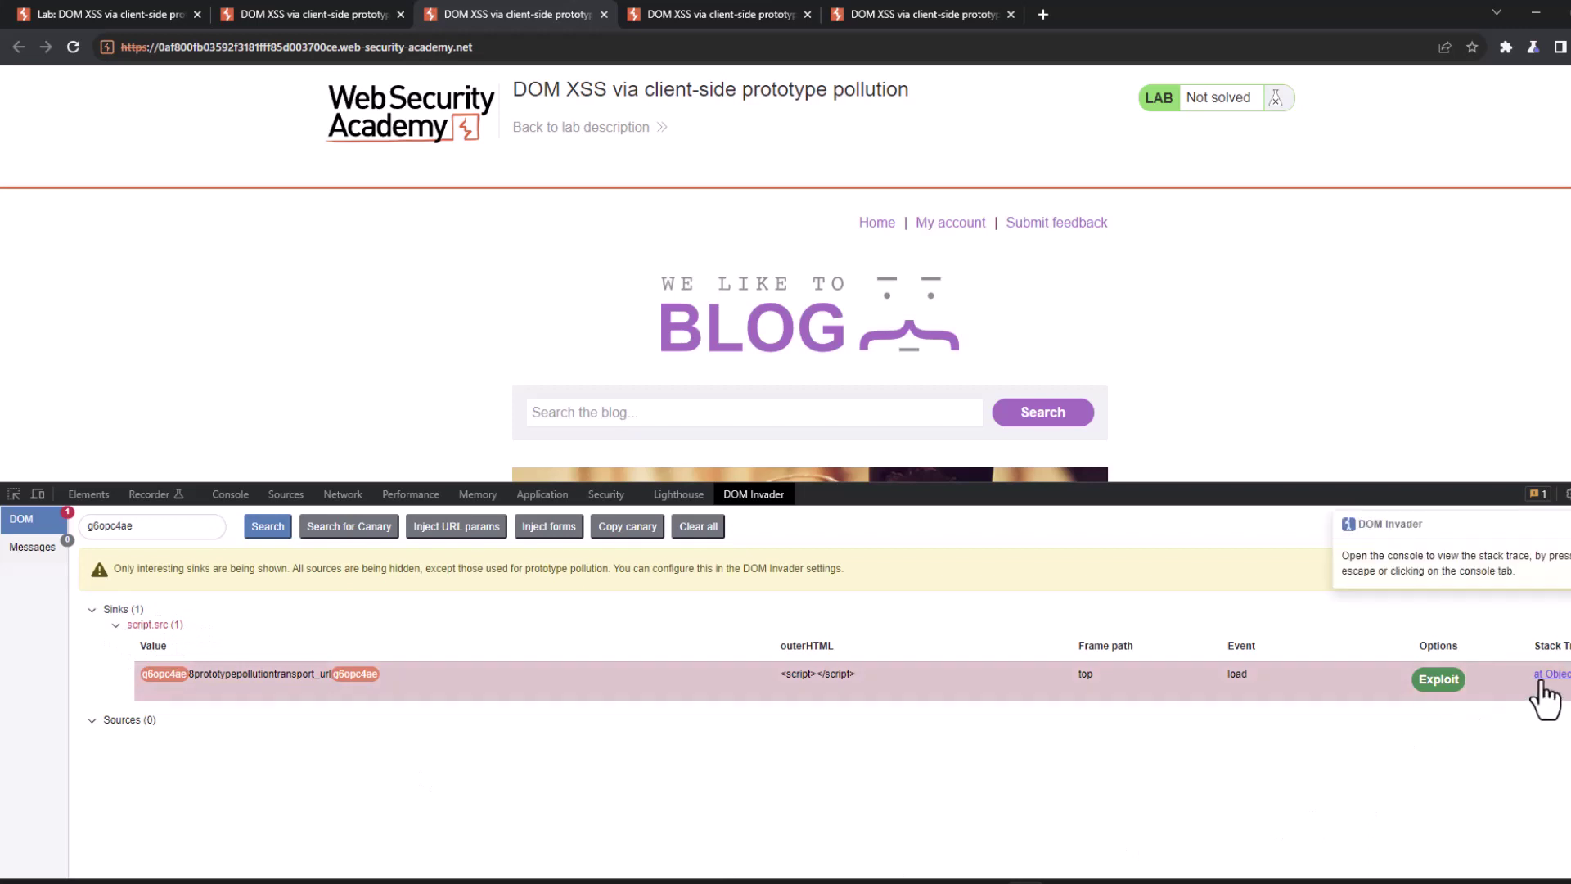
left_click(229, 493)
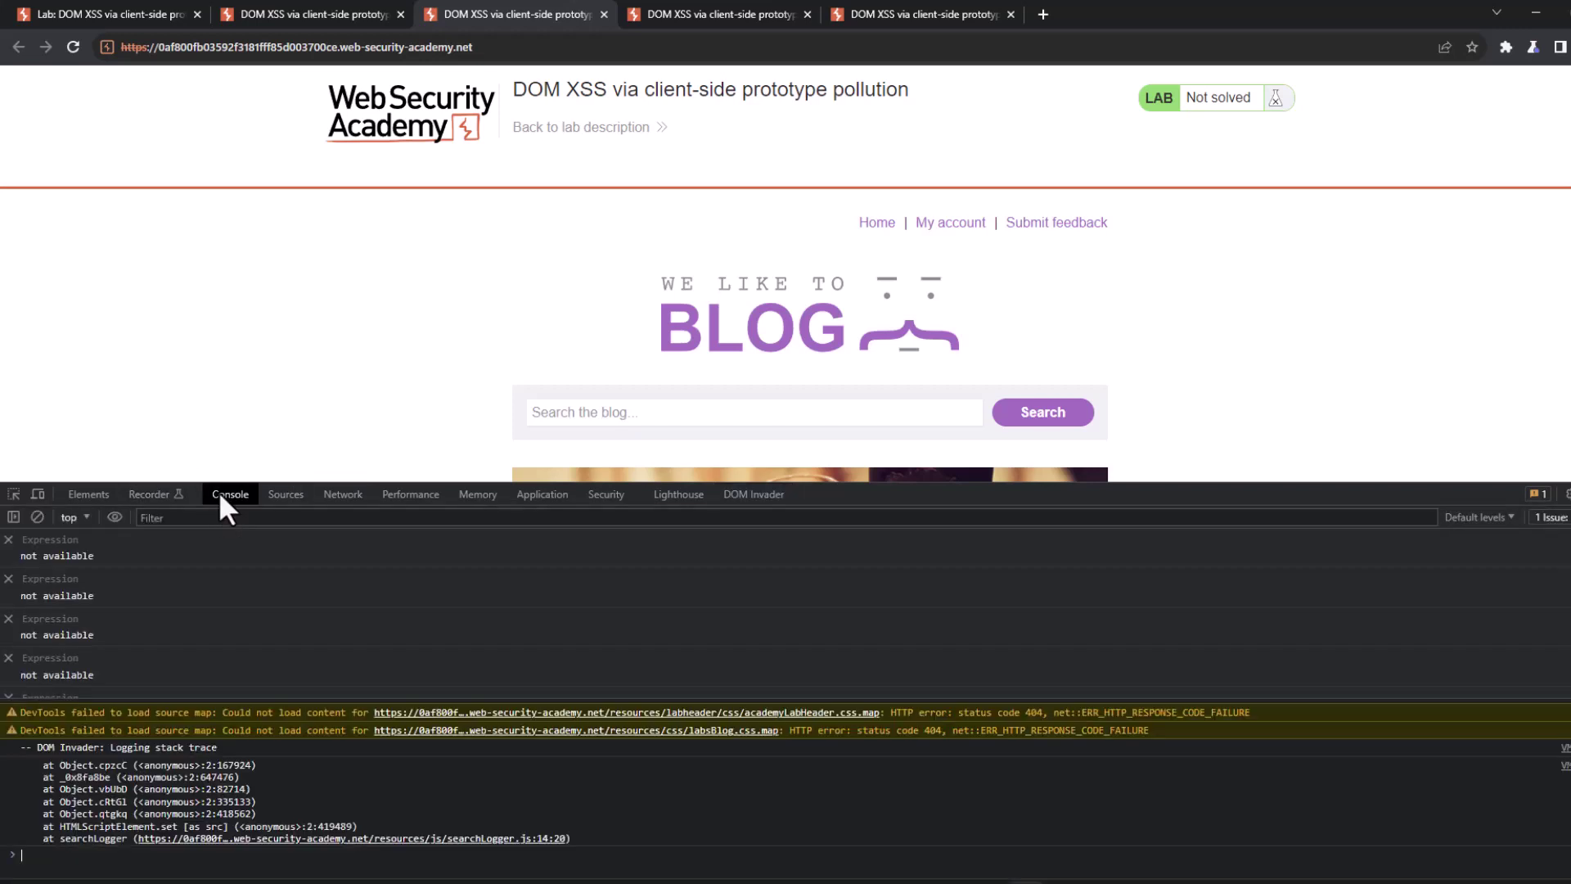
Open searchLogger.js and highlight the line 14 script.src assignment and the transport_url reference.
left_click(295, 840)
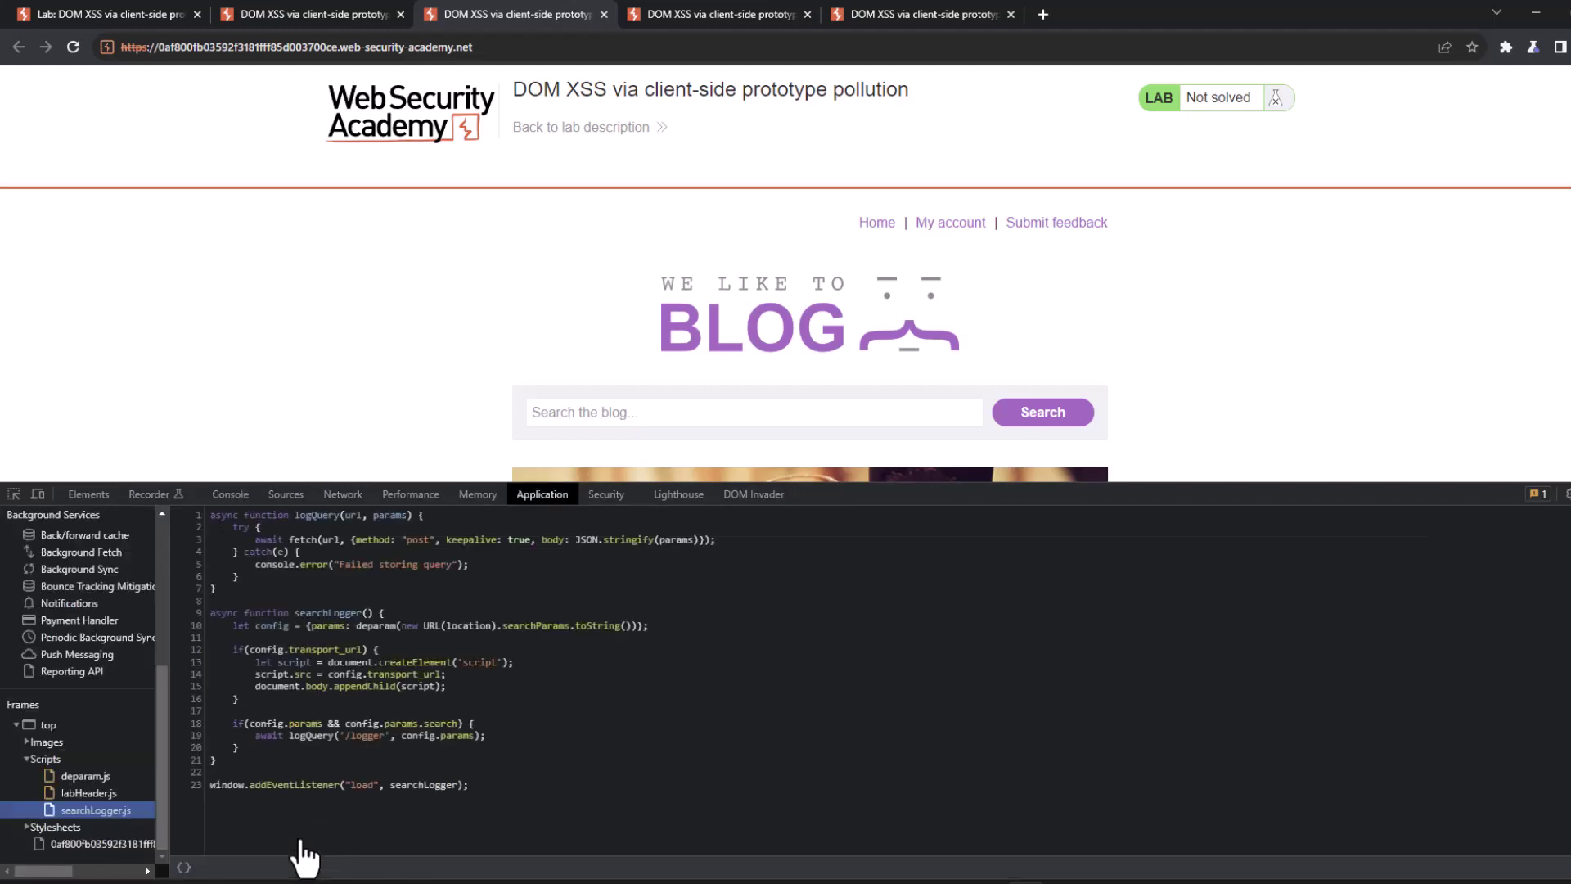
left_click_drag(268, 692, 481, 691)
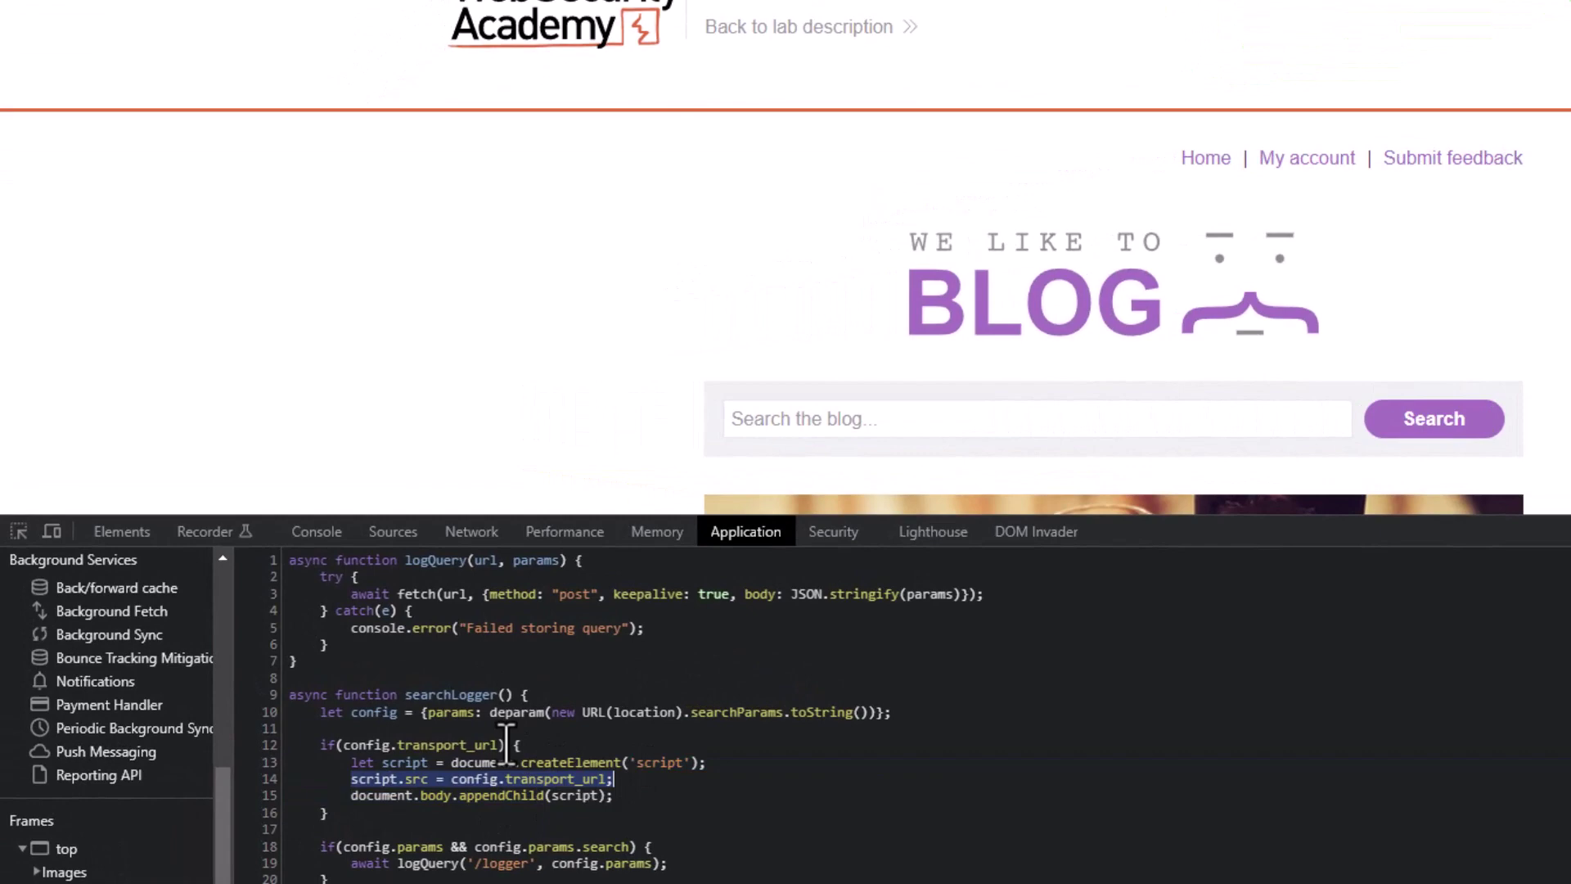
double_click(484, 745)
left_click_drag(484, 745, 399, 744)
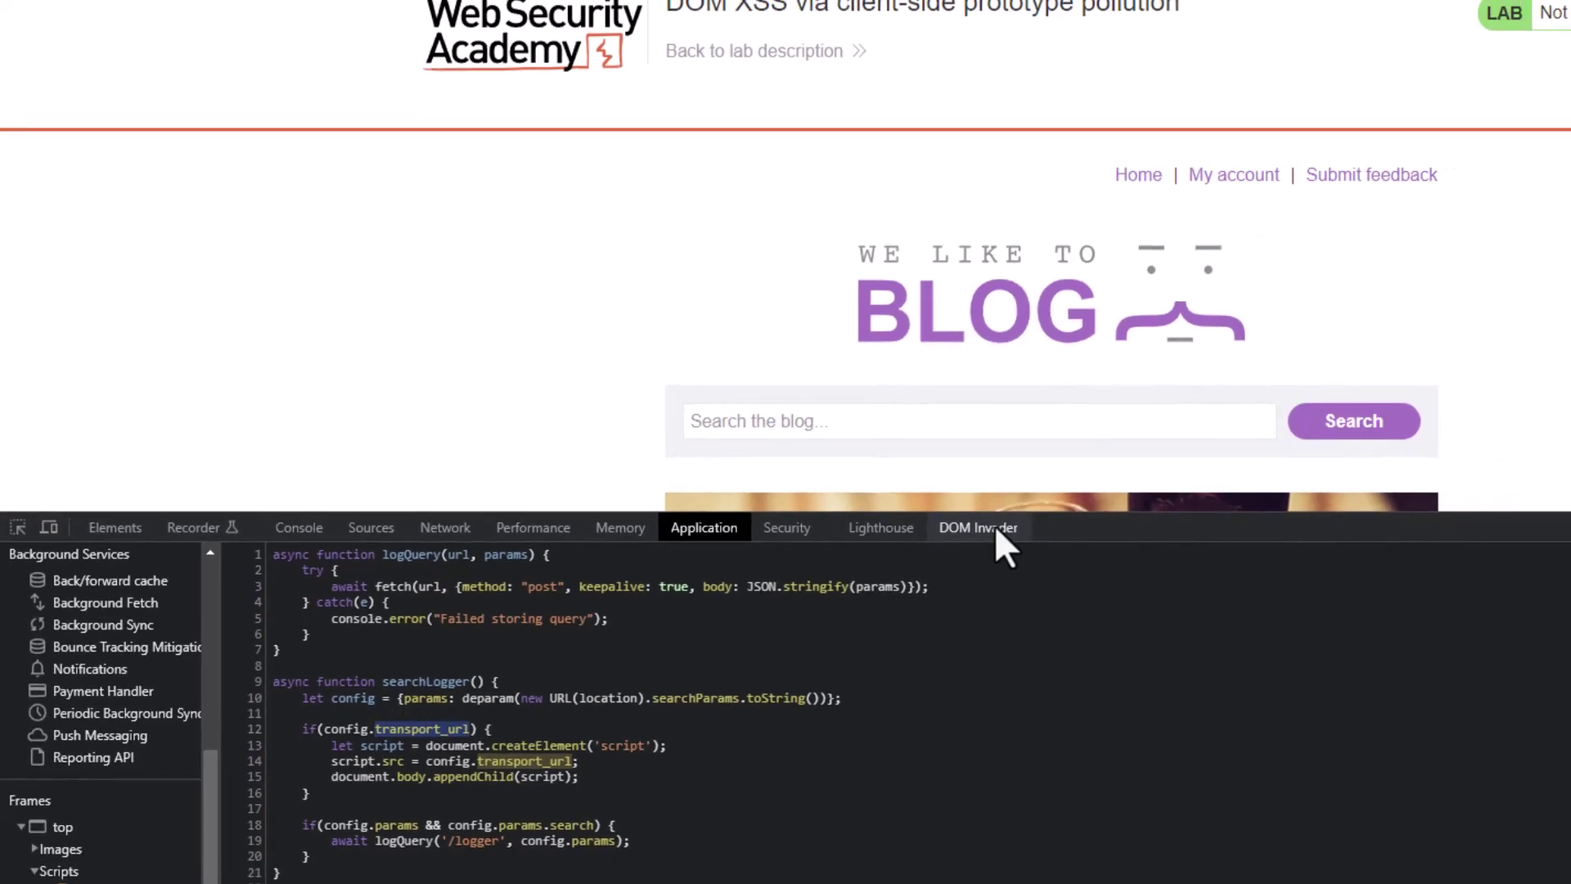
Exploit the script.src sink with a __proto__[transport_url] payload, triggering an alert showing 1.
left_click(795, 511)
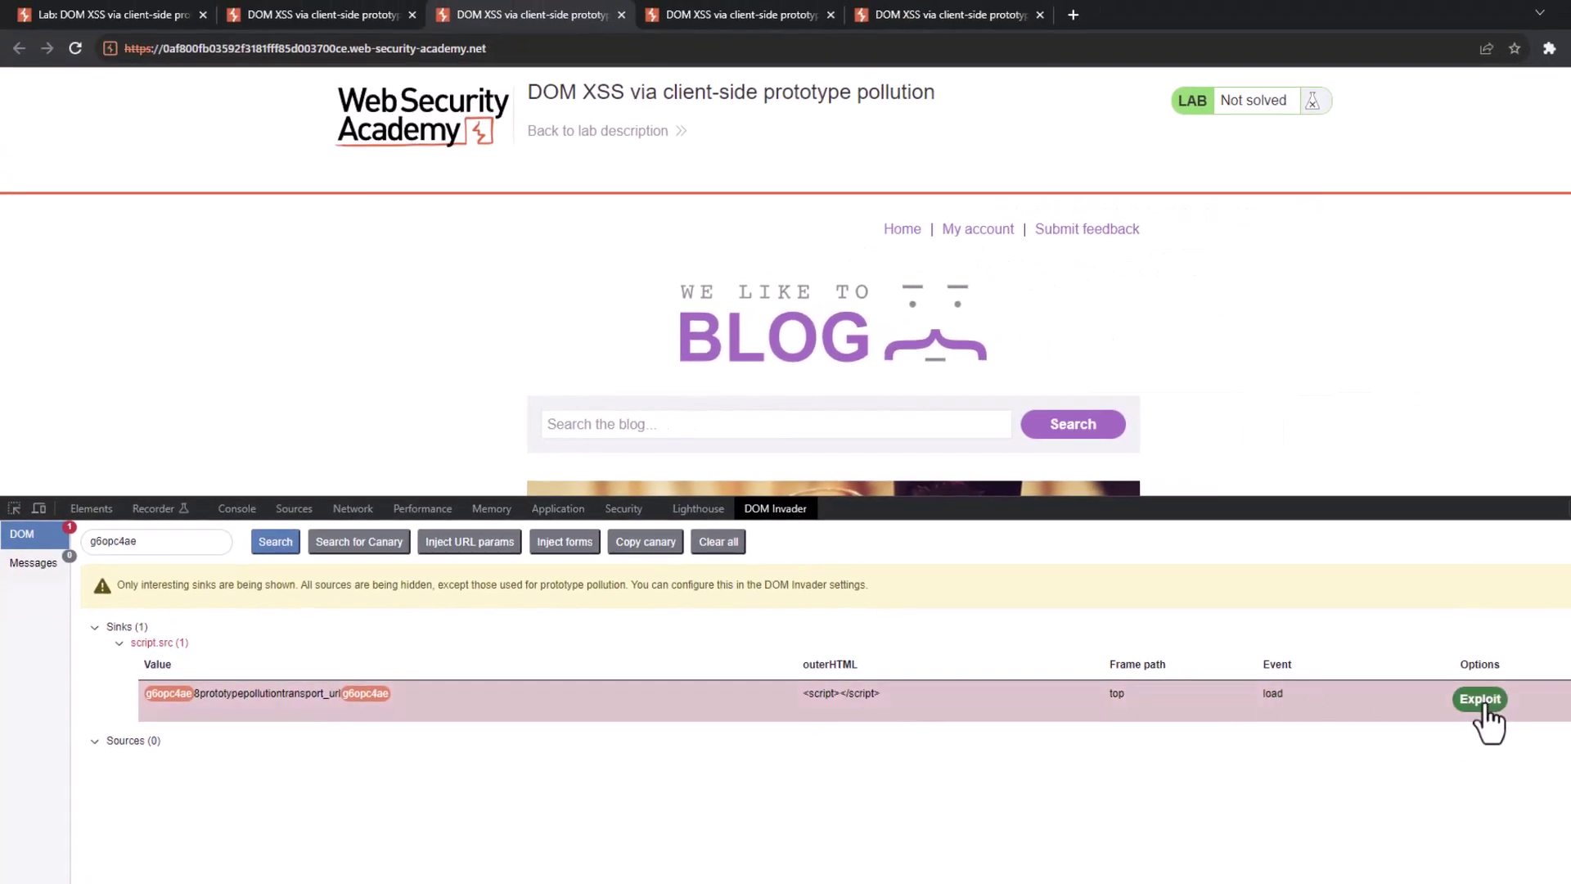
left_click(1485, 702)
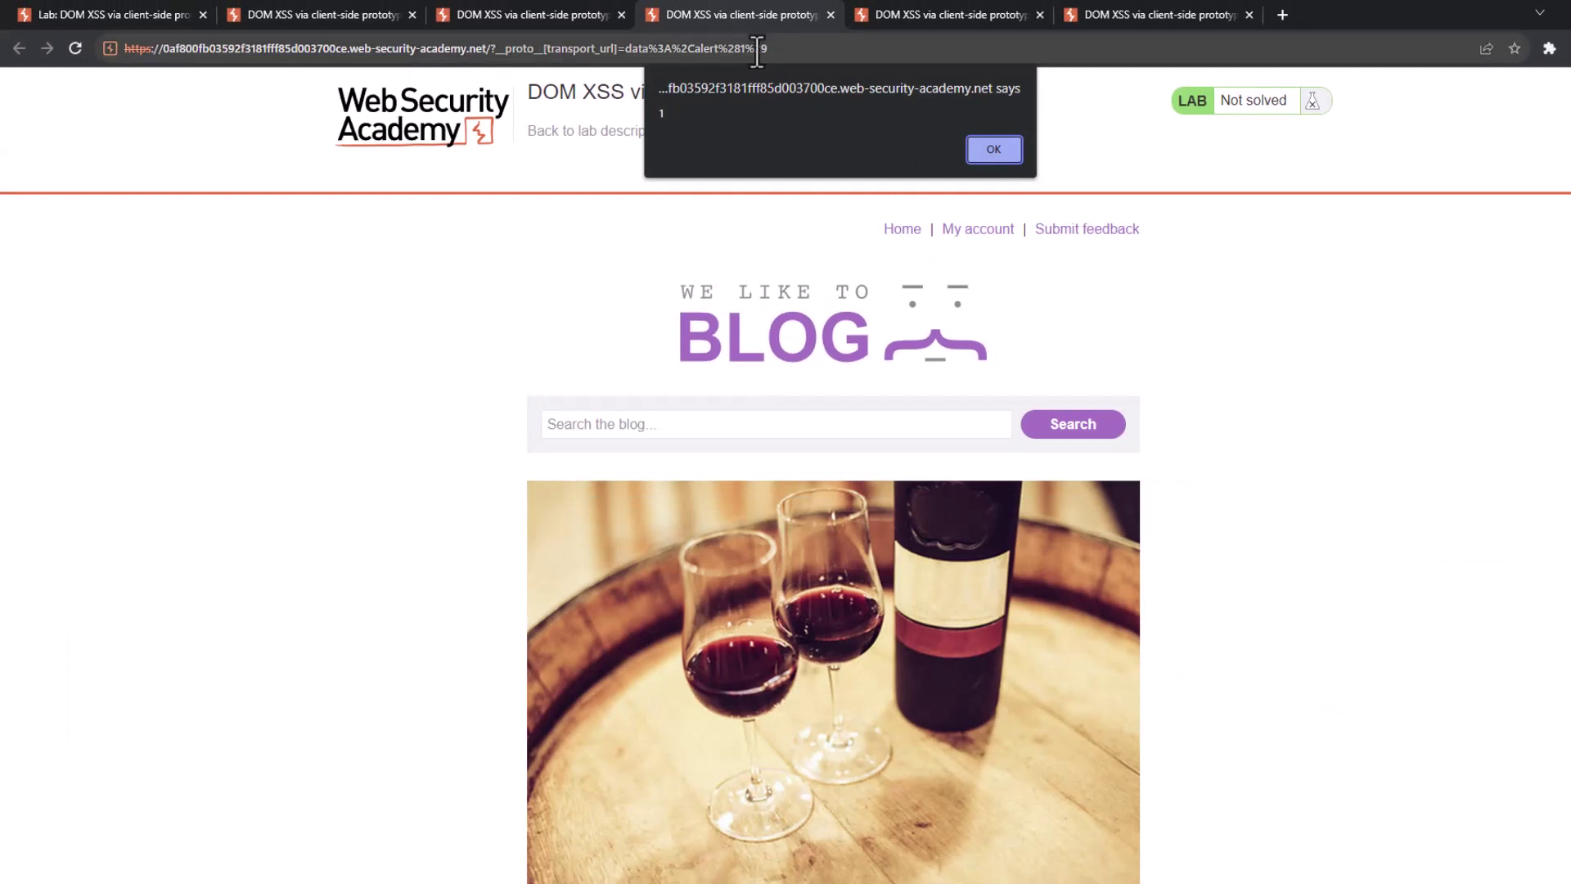